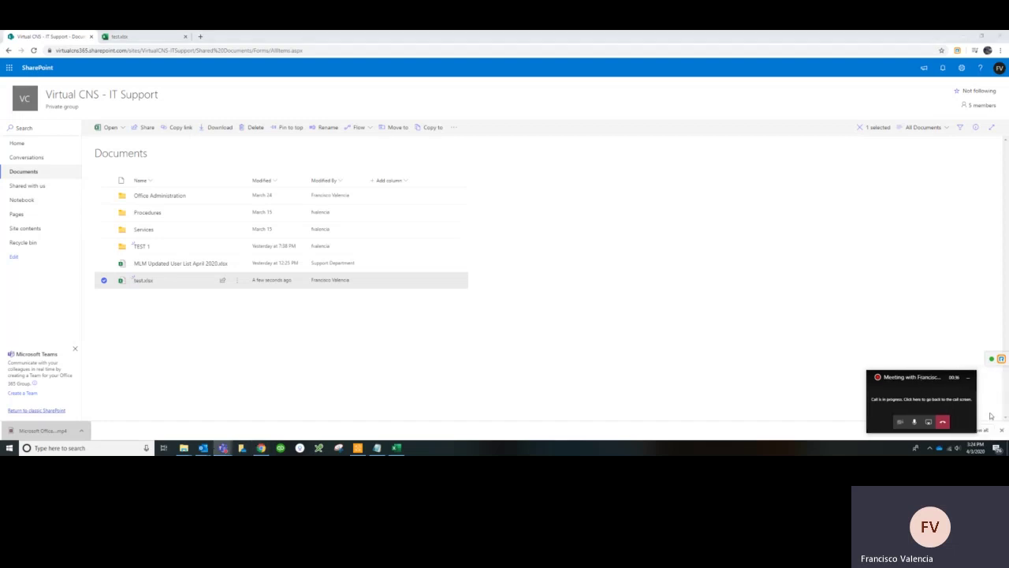
# - Close the open browser copy of test.xlsx and reopen the file in the browser from the Documents library
pyautogui.click(1002, 430)
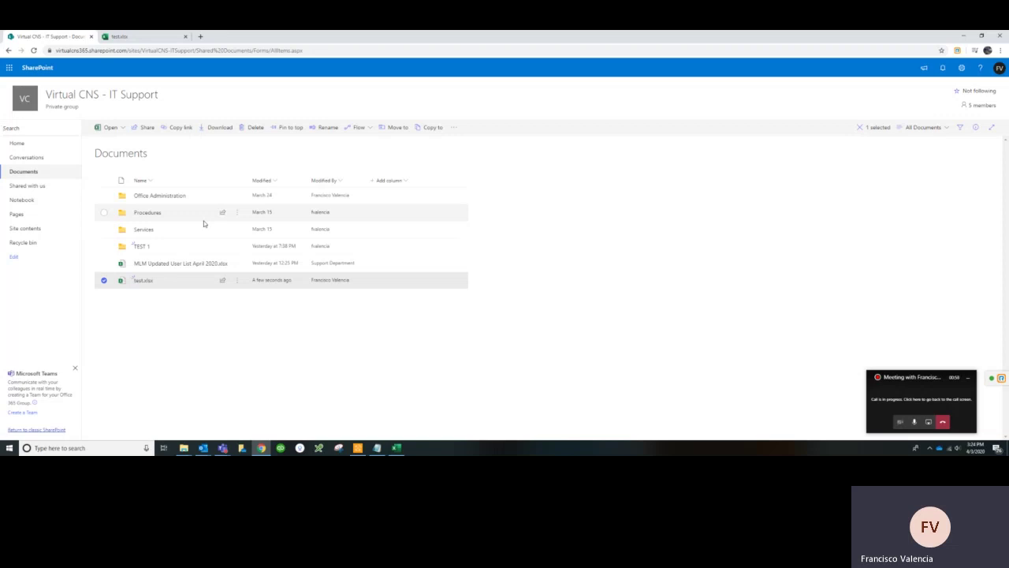
pyautogui.click(185, 37)
pyautogui.rightClick(141, 282)
pyautogui.click(329, 331)
pyautogui.click(150, 282)
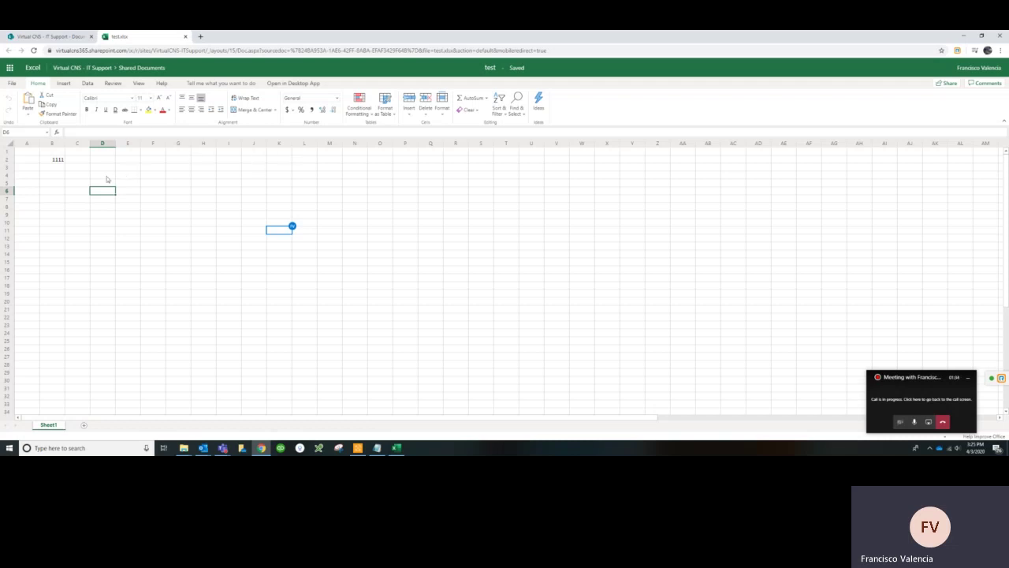
# - Return to the Documents library and open test.xlsx in the desktop Excel app
pyautogui.click(65, 37)
pyautogui.click(120, 37)
pyautogui.click(56, 37)
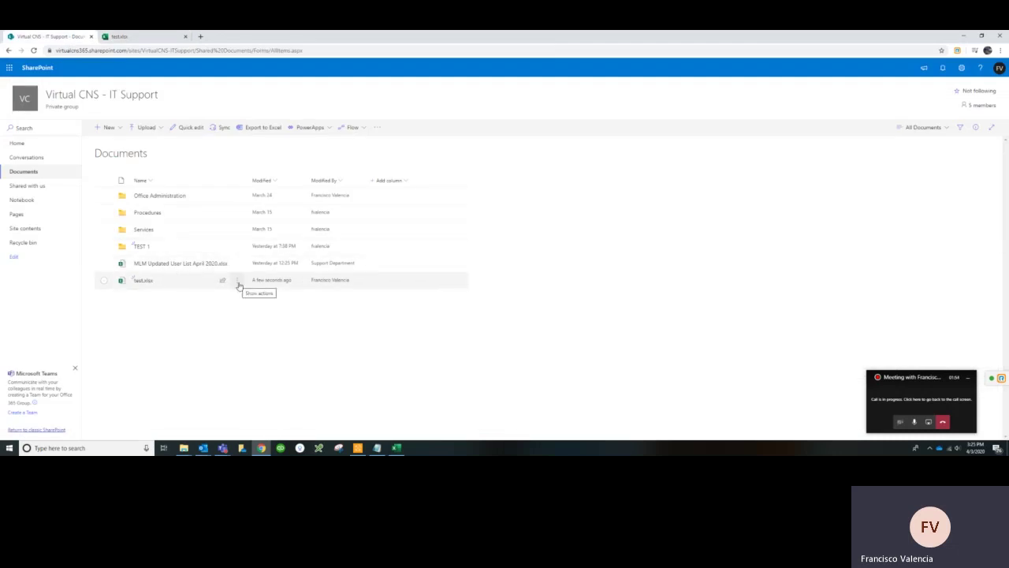
pyautogui.click(239, 286)
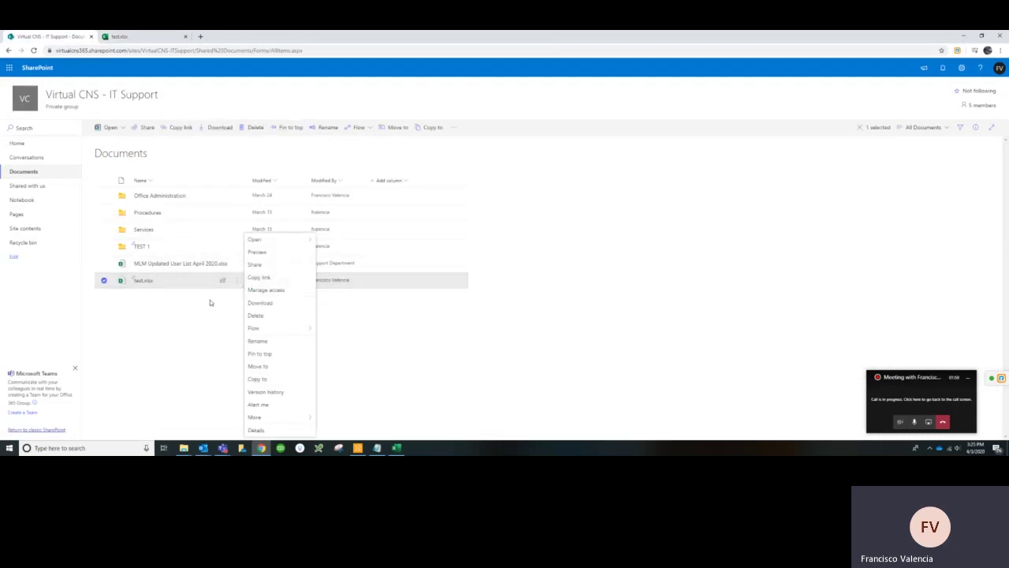
pyautogui.moveTo(242, 287)
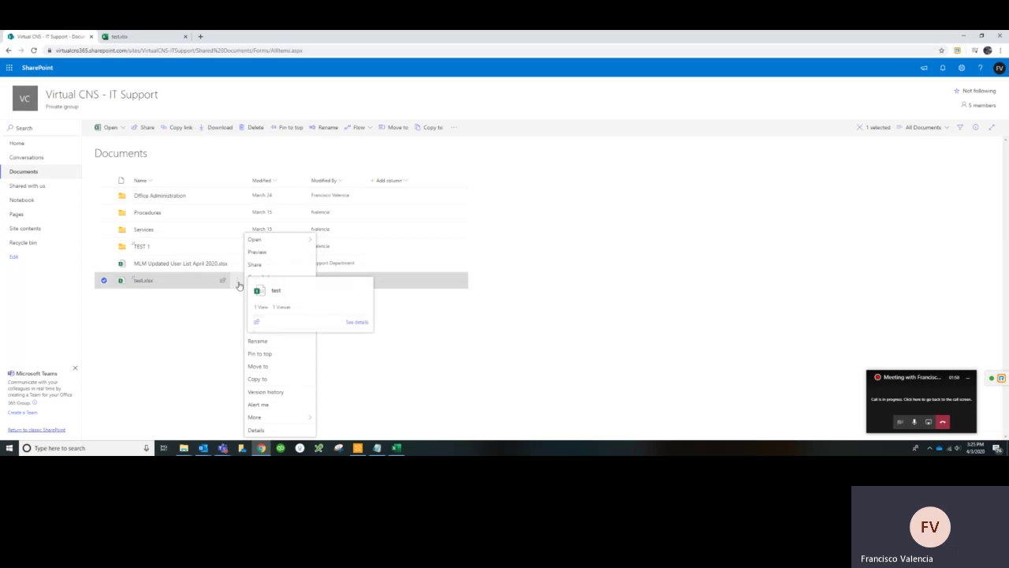
pyautogui.click(211, 343)
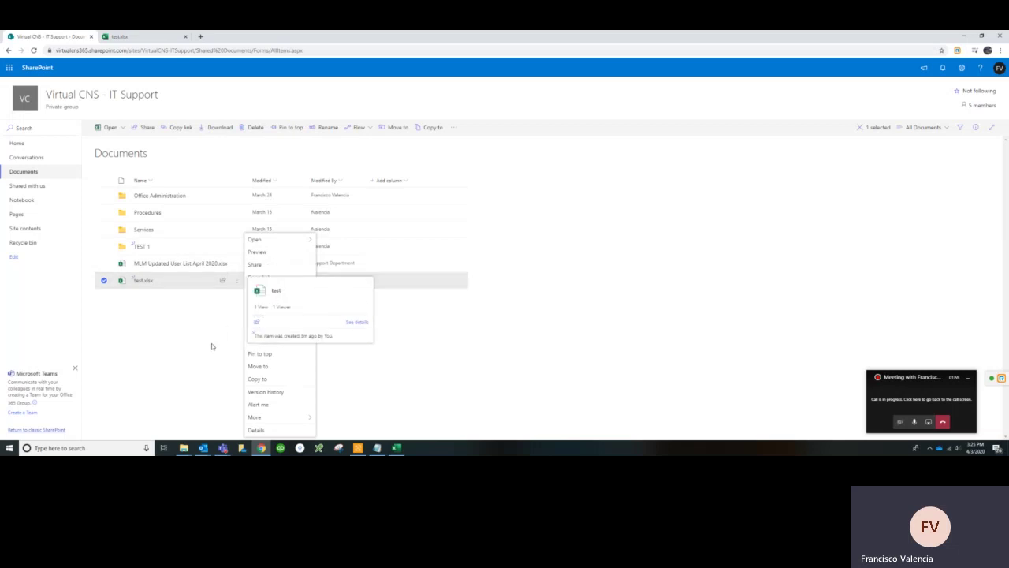
pyautogui.click(237, 286)
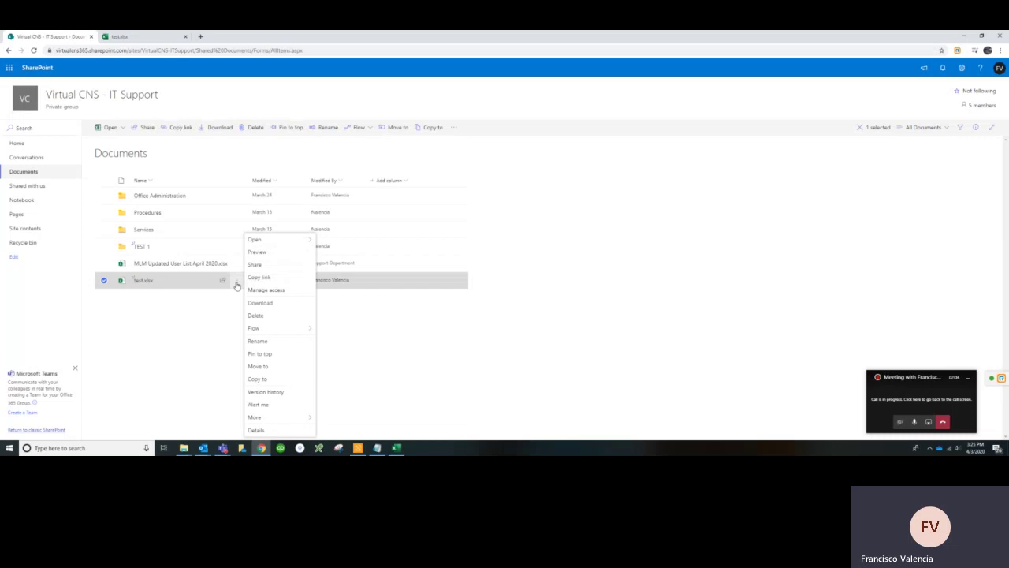
pyautogui.moveTo(272, 242)
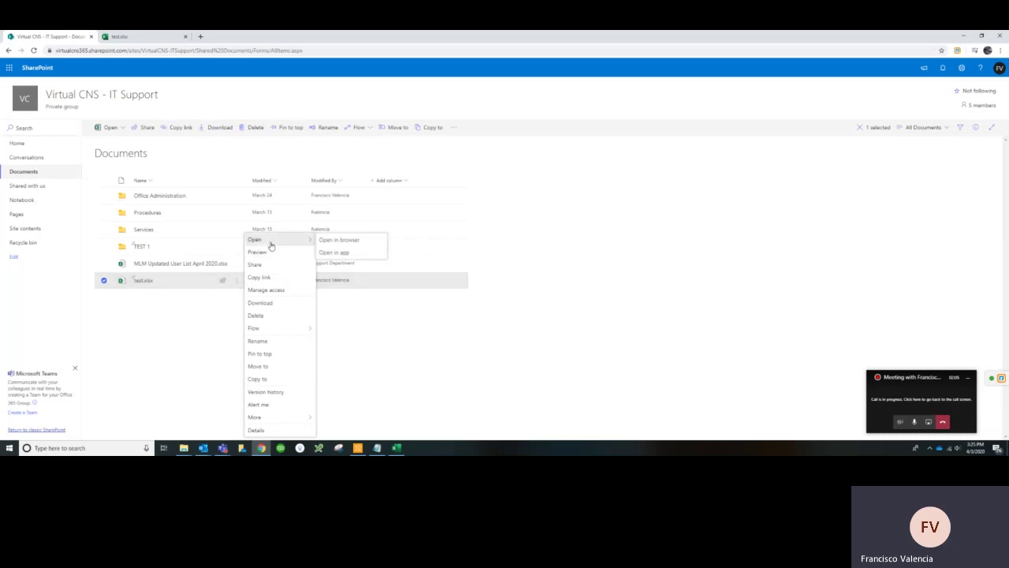
pyautogui.click(337, 254)
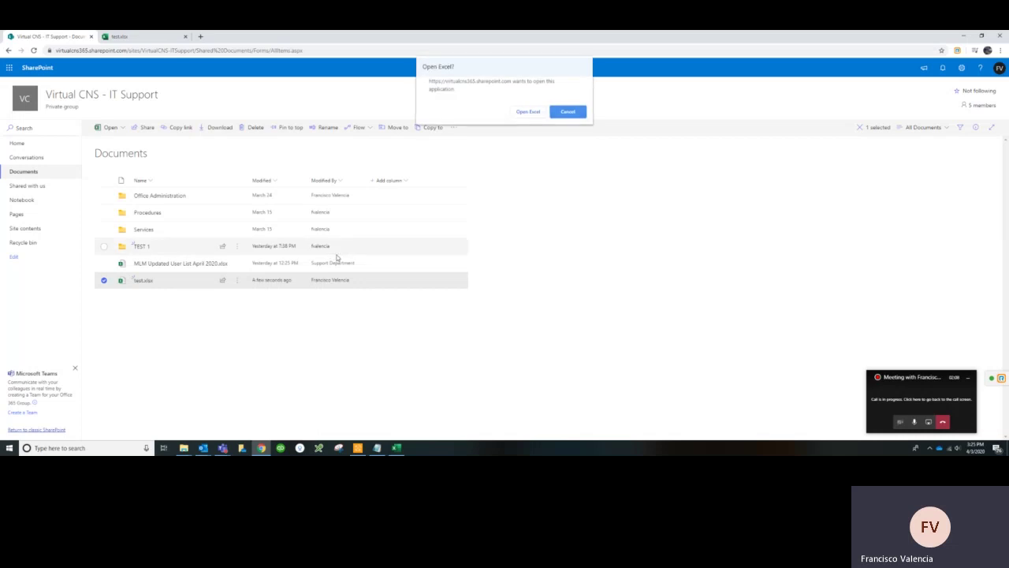
pyautogui.click(530, 114)
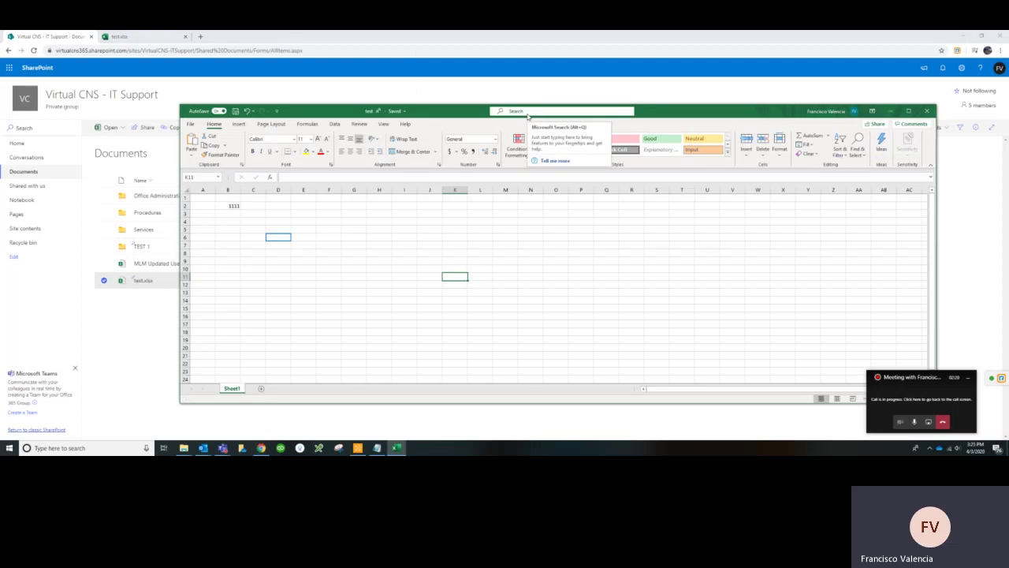
# - Bring up the browser copy of test.xlsx behind the desktop Excel window and position the window so both sheets can be compared
pyautogui.click(122, 37)
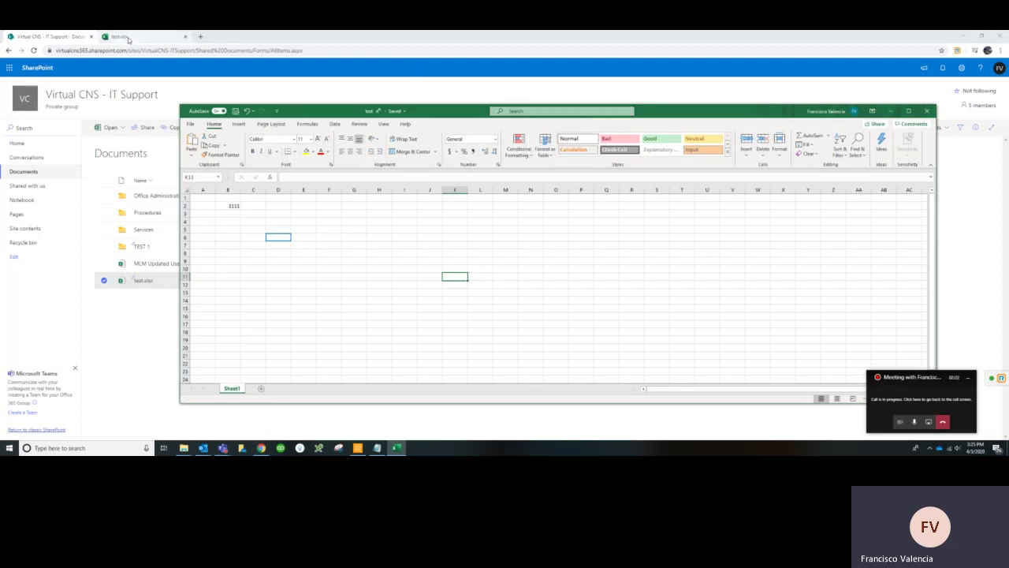
pyautogui.hotkey('alt', 'Tab')
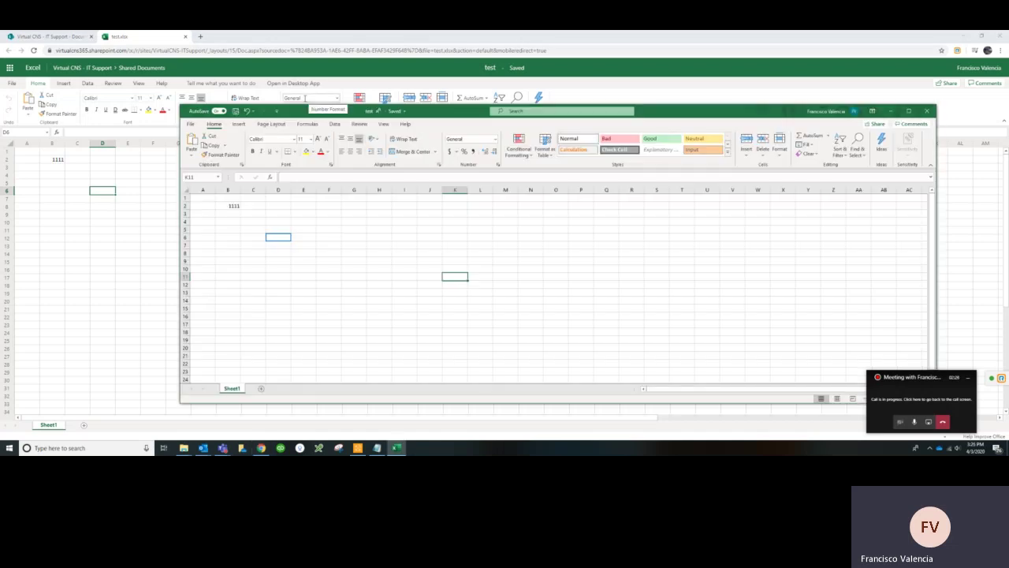
pyautogui.moveTo(437, 115); pyautogui.dragTo(364, 99)
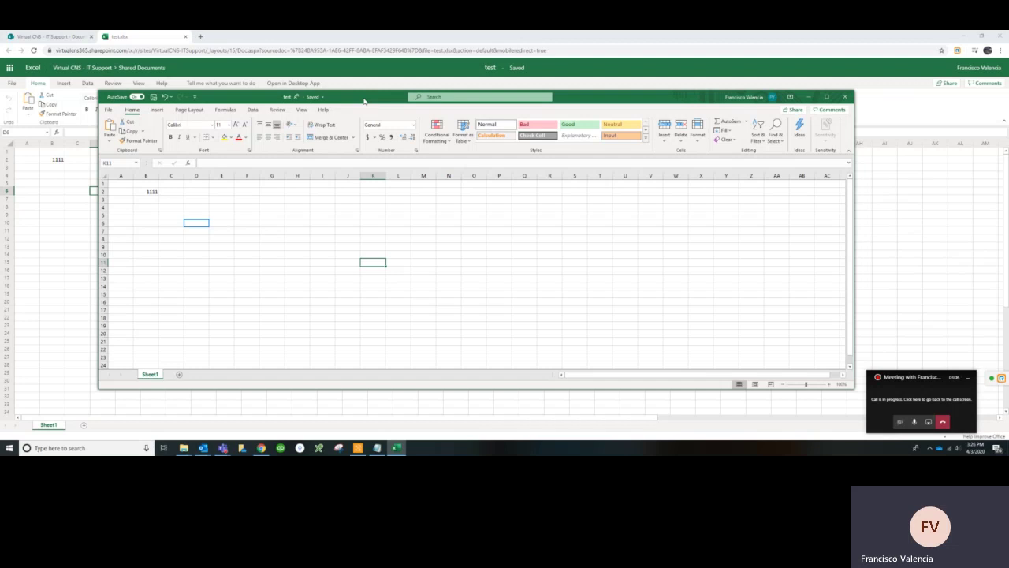
pyautogui.moveTo(364, 101); pyautogui.dragTo(356, 97)
pyautogui.moveTo(575, 98)
pyautogui.mouseDown()
pyautogui.moveTo(565, 106)
pyautogui.moveTo(587, 99)
pyautogui.mouseUp()
pyautogui.click(146, 220)
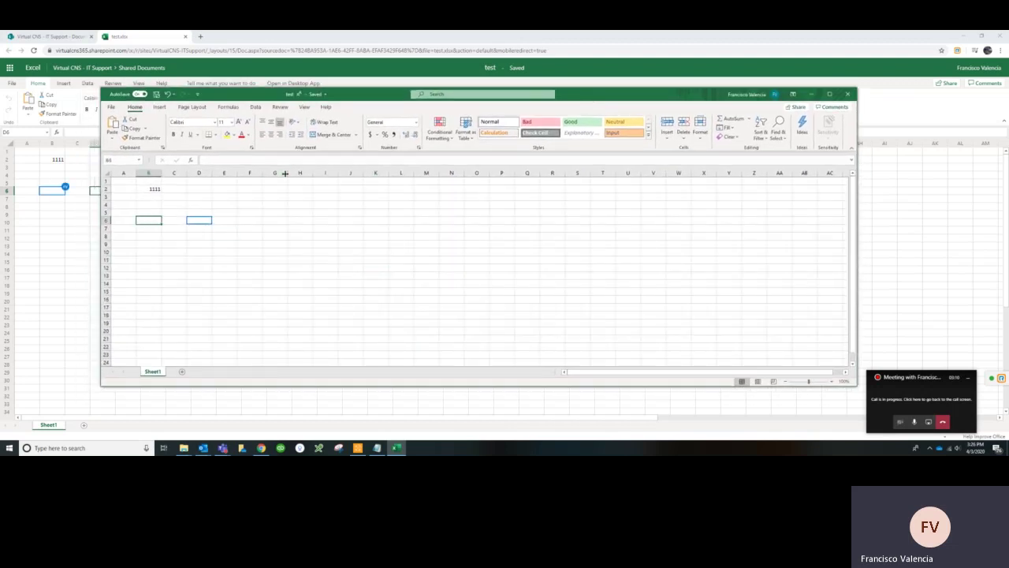
pyautogui.moveTo(369, 101); pyautogui.dragTo(438, 93)
# - Select different cells in columns A to C of the desktop workbook to compare the selection marker in the browser copy
pyautogui.click(235, 253)
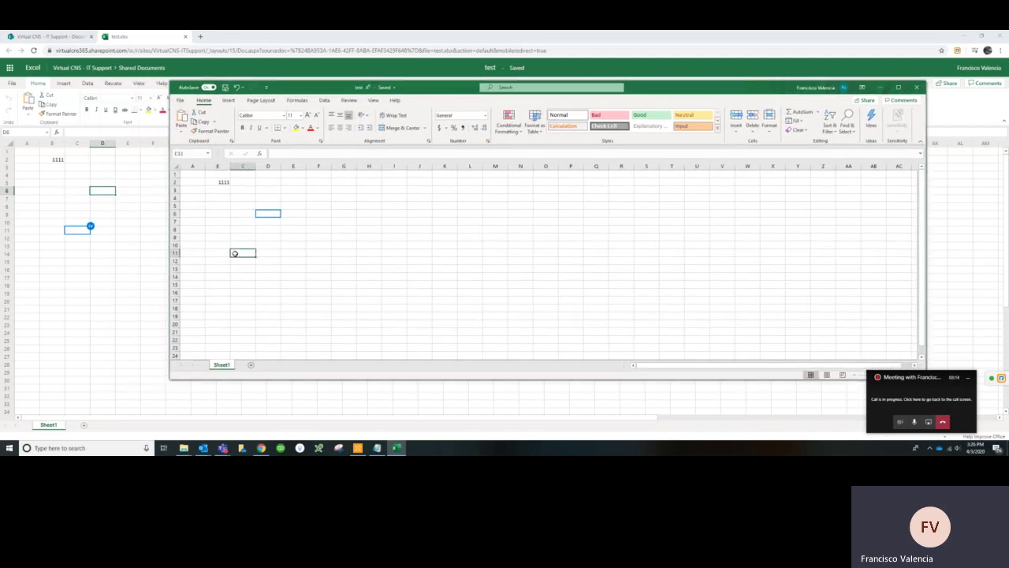
pyautogui.click(218, 277)
pyautogui.click(198, 245)
pyautogui.click(198, 215)
pyautogui.click(198, 192)
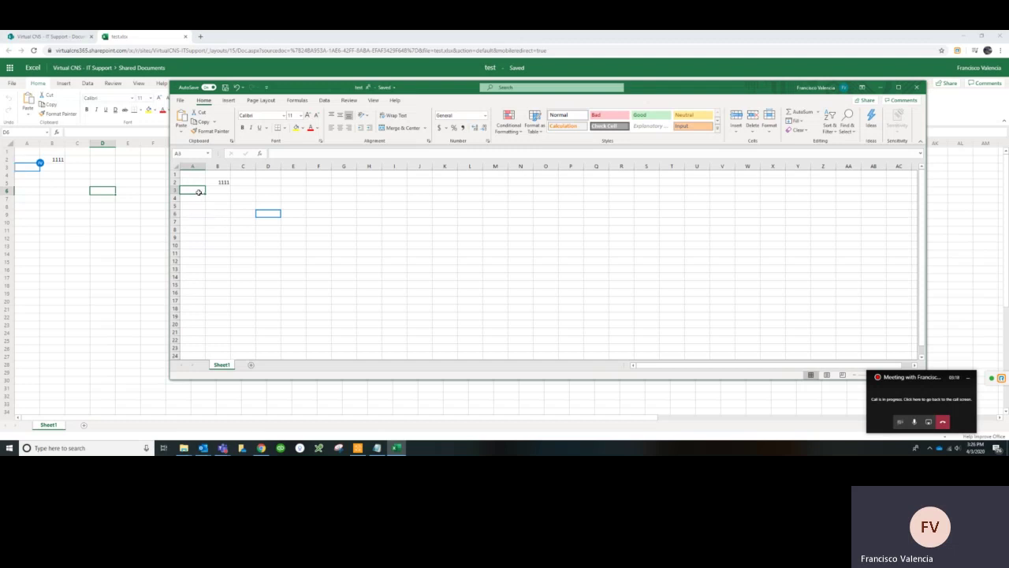
pyautogui.click(196, 213)
pyautogui.click(201, 245)
pyautogui.click(199, 285)
pyautogui.click(199, 245)
# - Enter 1 in cells A4, A6, A9 and A8 of the desktop workbook
pyautogui.click(195, 199)
pyautogui.write('1')
pyautogui.click(194, 216)
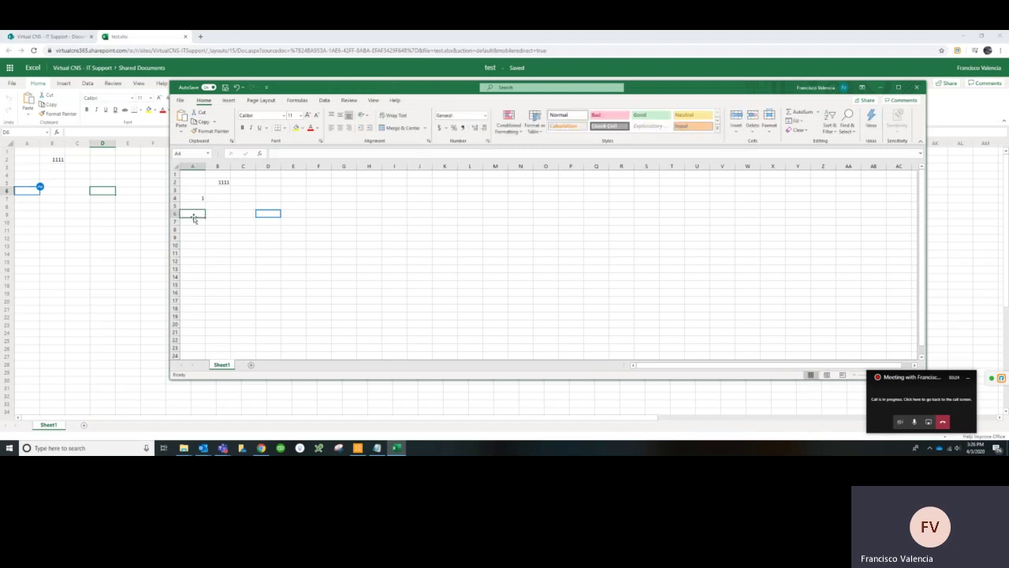
pyautogui.write('1')
pyautogui.click(194, 237)
pyautogui.write('1')
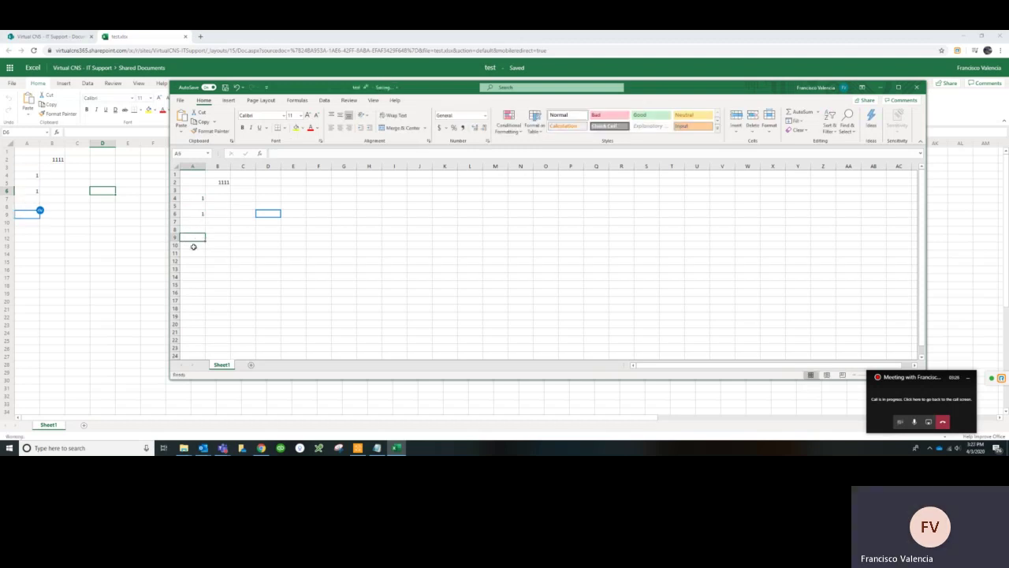
pyautogui.click(192, 266)
pyautogui.click(192, 214)
pyautogui.click(190, 229)
pyautogui.write('1')
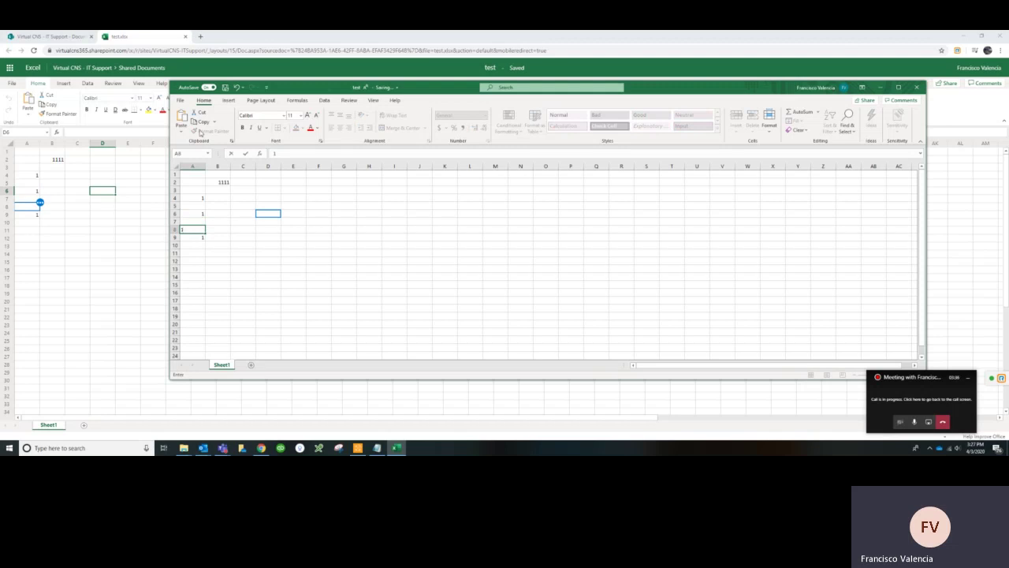
# - Turn AutoSave off in the desktop workbook and enter 1 in cell A13
pyautogui.click(207, 87)
pyautogui.click(190, 263)
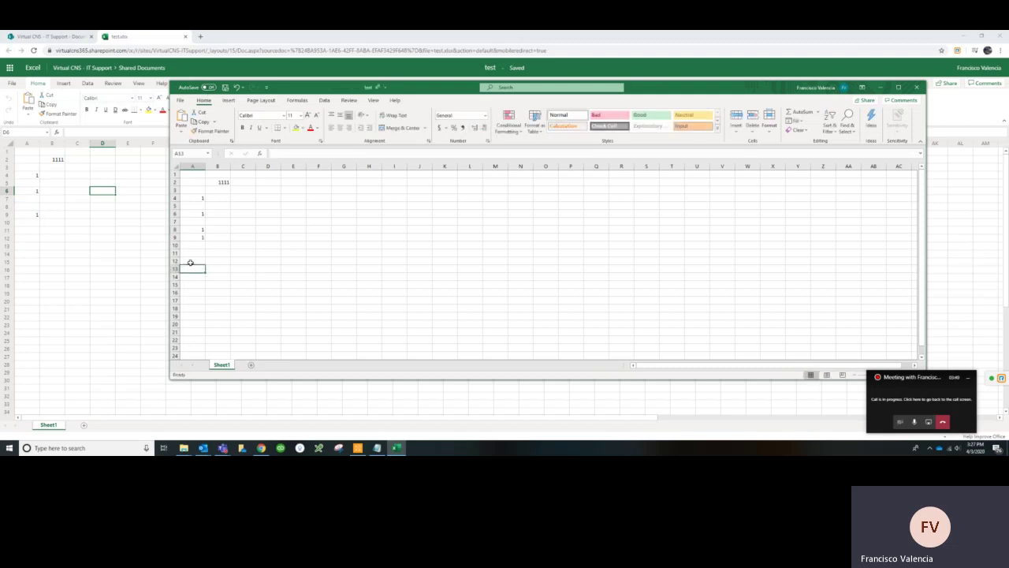
pyautogui.click(266, 268)
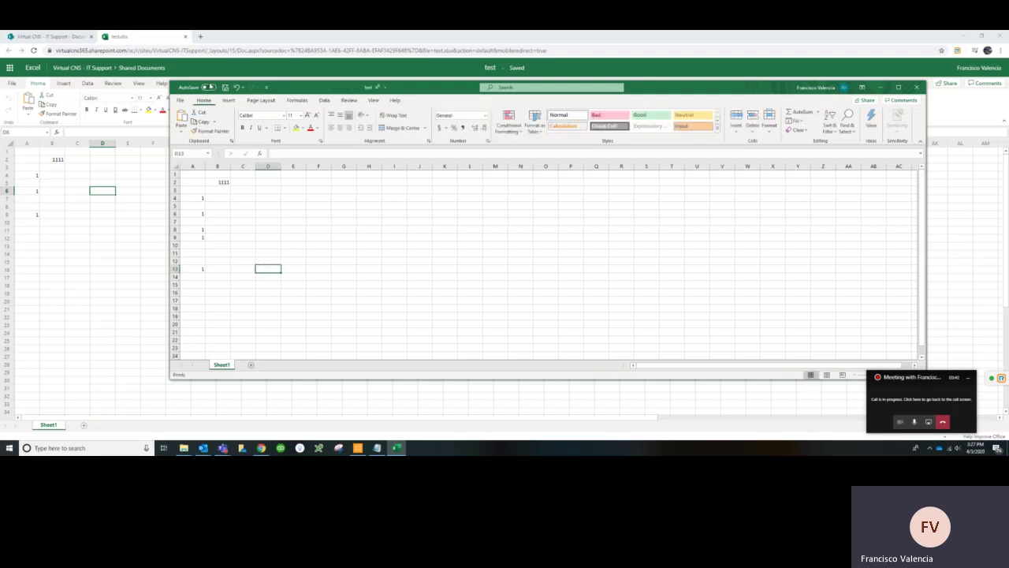
# - Turn AutoSave back on and enter e in cells A16, A18 and D14
pyautogui.click(207, 88)
pyautogui.click(197, 291)
pyautogui.write('e')
pyautogui.click(237, 299)
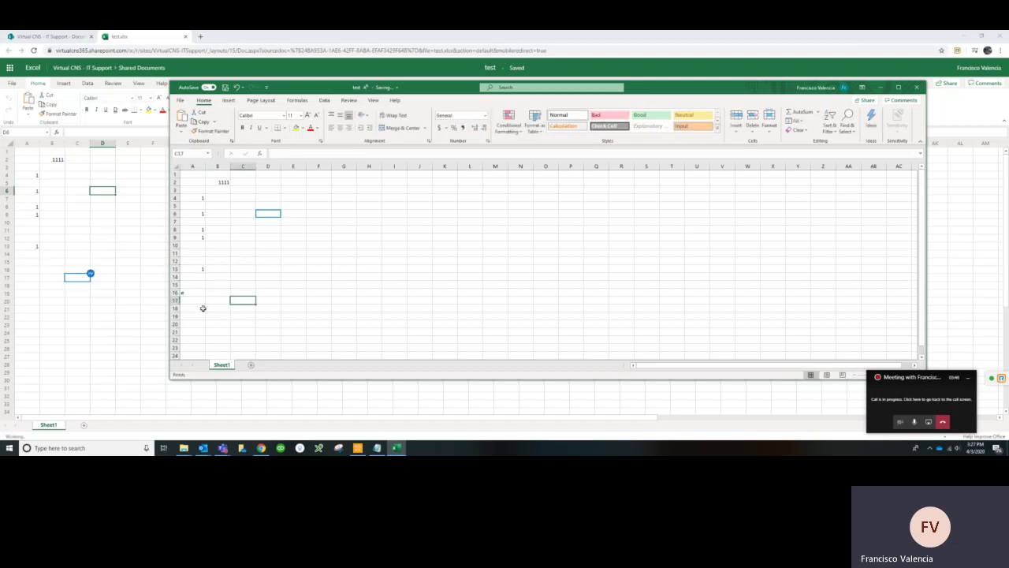
pyautogui.click(193, 310)
pyautogui.write('e')
pyautogui.click(267, 279)
pyautogui.write('e')
# - Close the desktop Excel window and check the entries in the browser copy of test.xlsx
pyautogui.moveTo(836, 88); pyautogui.dragTo(805, 86)
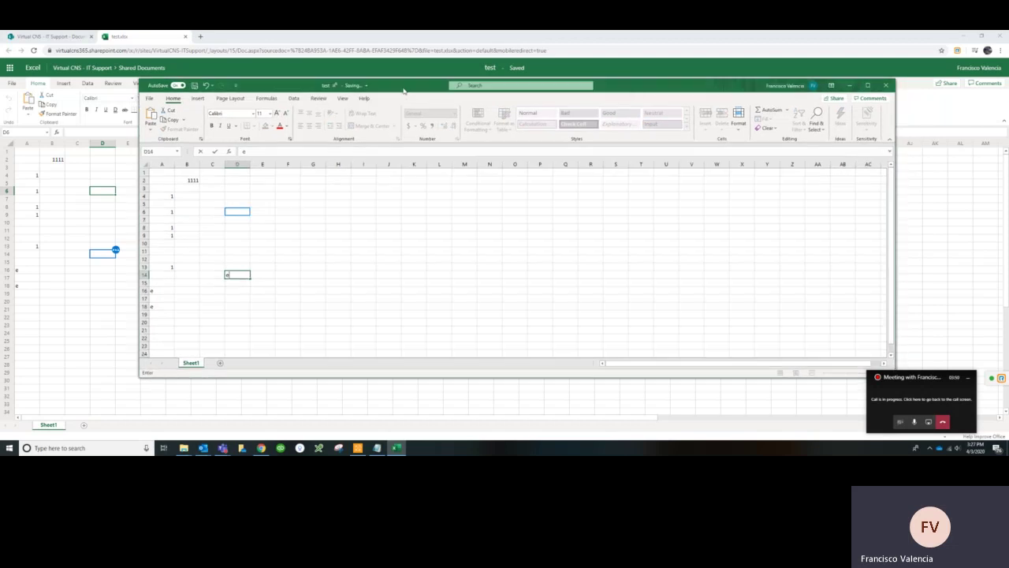
pyautogui.click(884, 85)
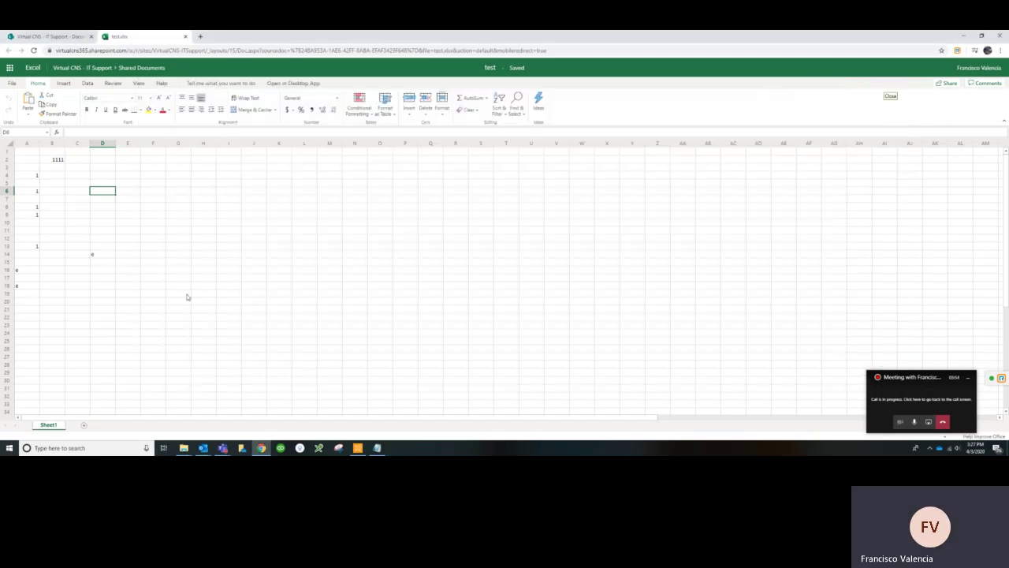
pyautogui.click(22, 184)
pyautogui.click(45, 177)
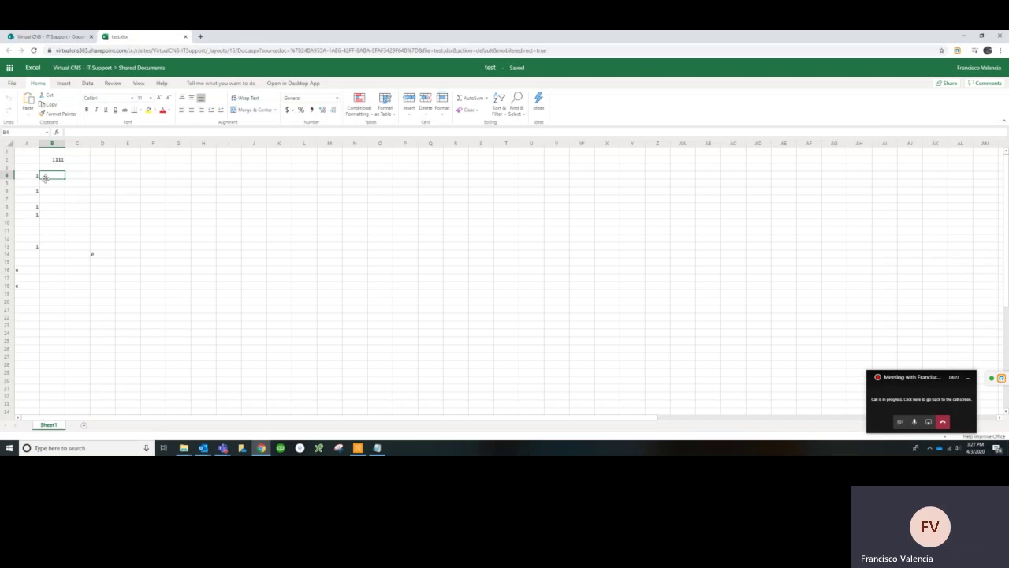
# - Return to the Documents library and review the file actions and opening options for test.xlsx
pyautogui.click(60, 41)
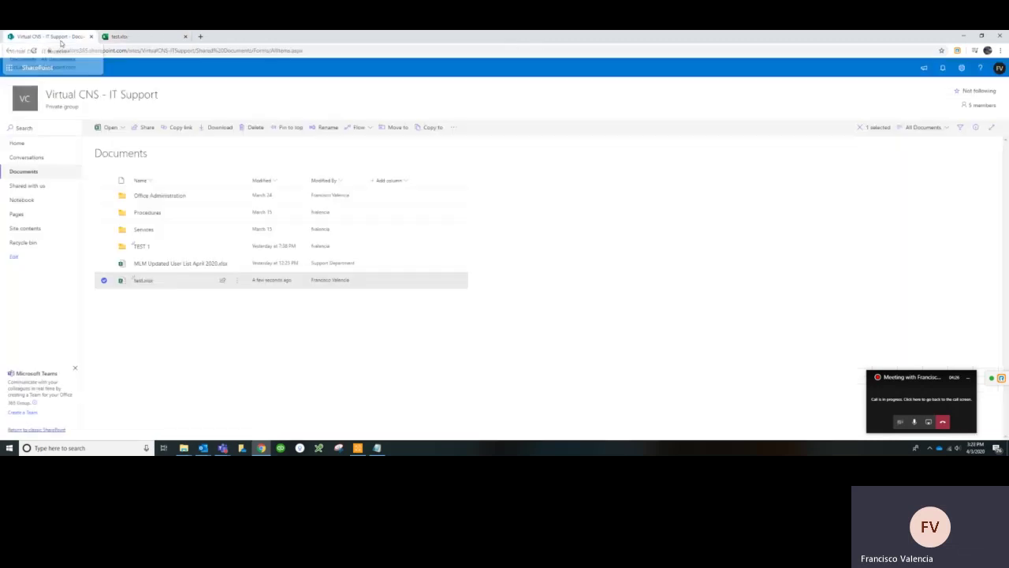
pyautogui.click(238, 281)
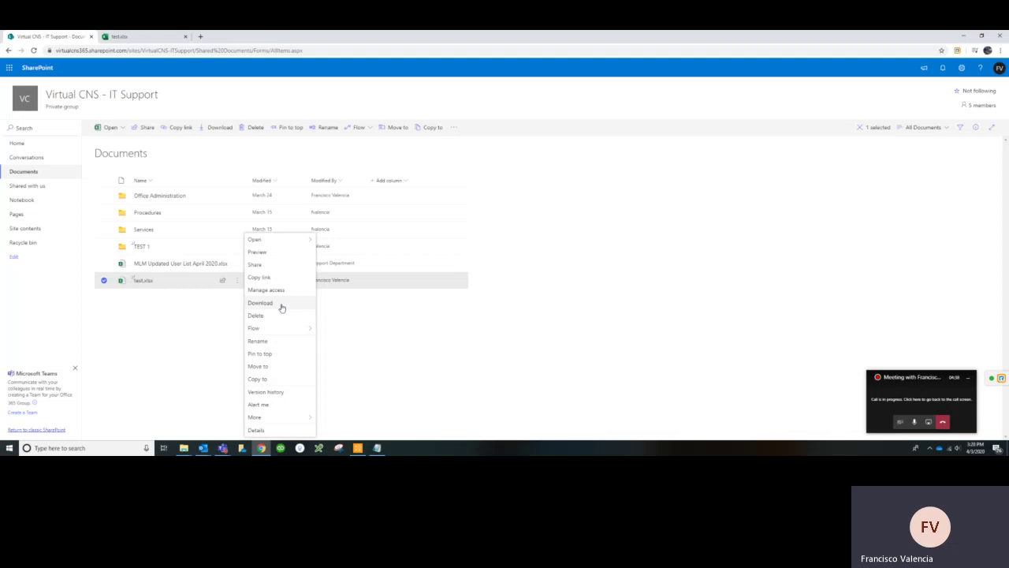
pyautogui.moveTo(280, 240)
pyautogui.click(194, 307)
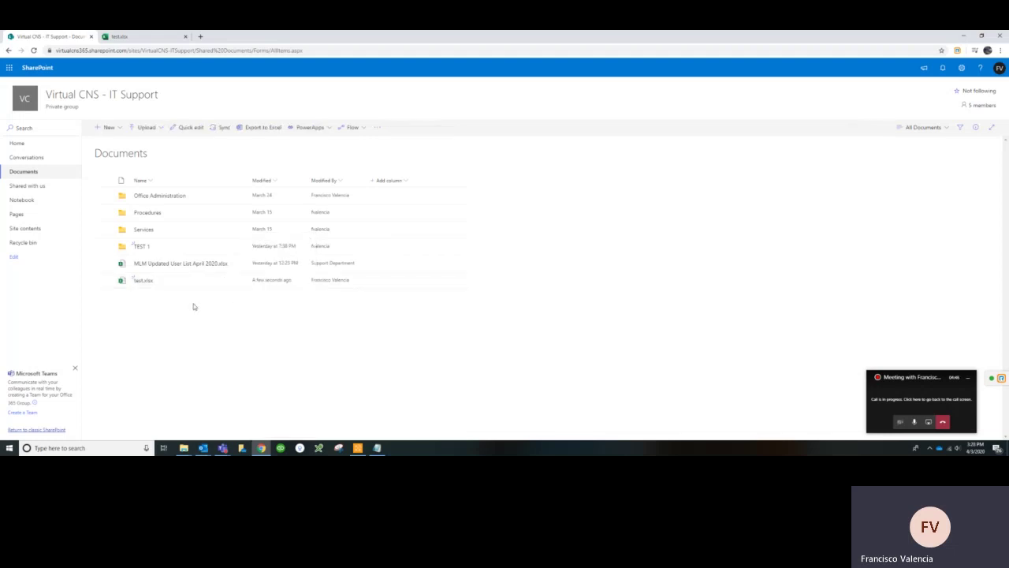